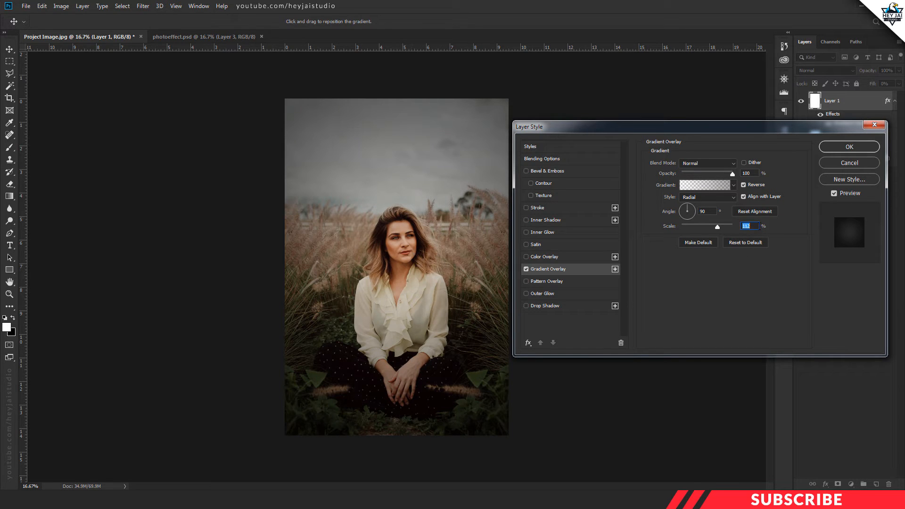
Set the Gradient Overlay scale to 114%, apply the layer style, and toggle Layer 1's visibility to compare the vignette
text(114)
click(741, 265)
click(841, 152)
click(801, 101)
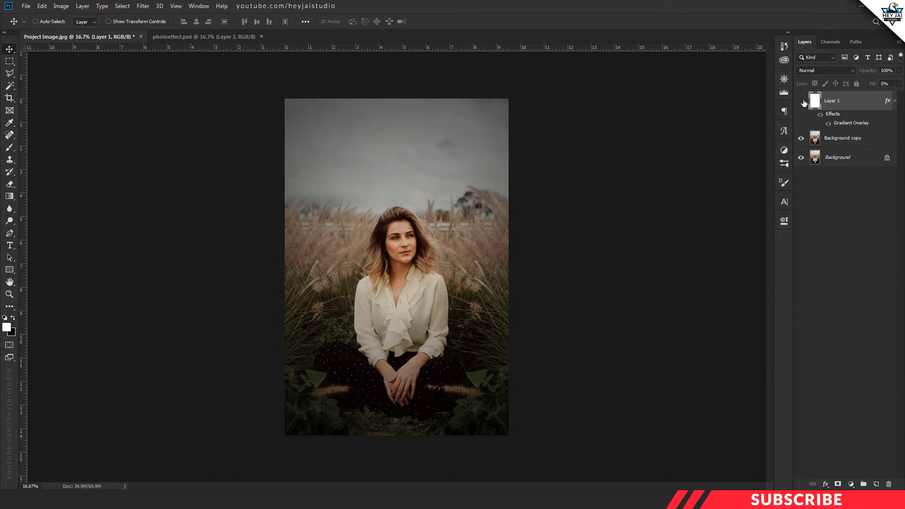
click(802, 101)
Add a Channel Mixer adjustment layer above Layer 1 and set its Blue output channel to Blue 0% and Green +100%
click(851, 485)
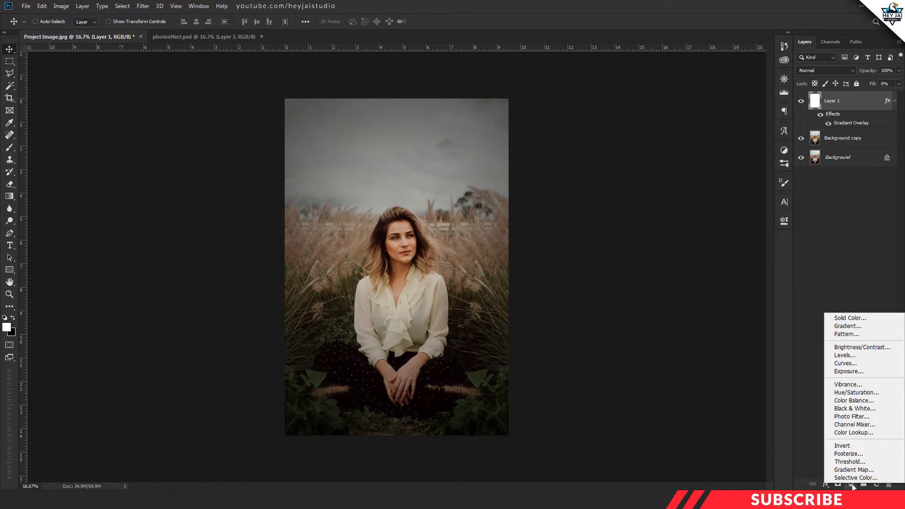
click(865, 426)
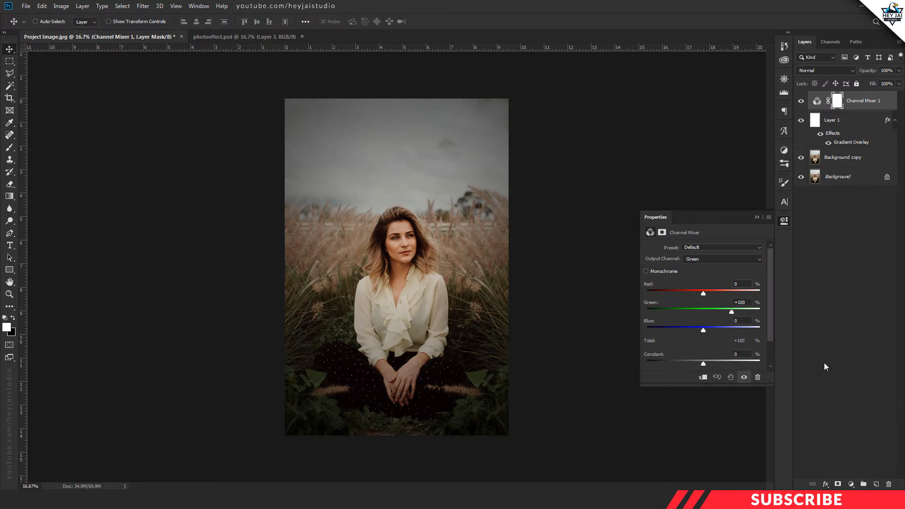
click(740, 263)
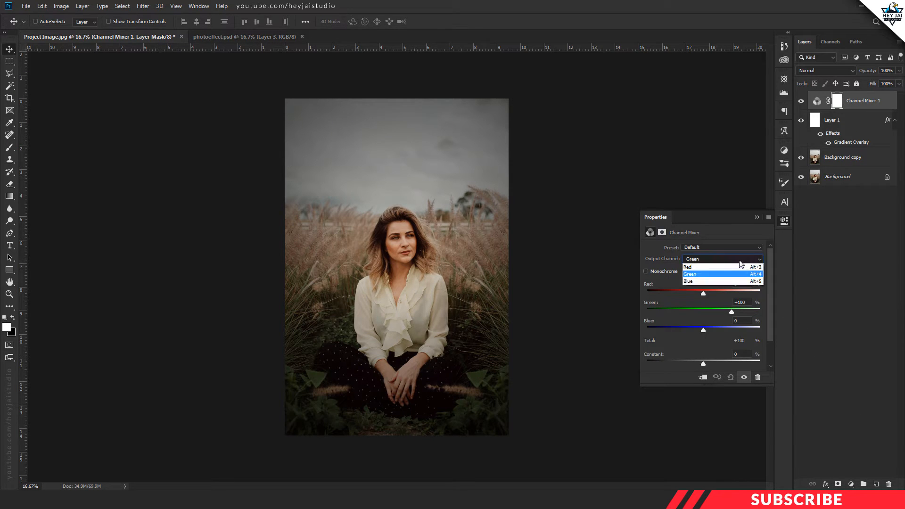
click(714, 281)
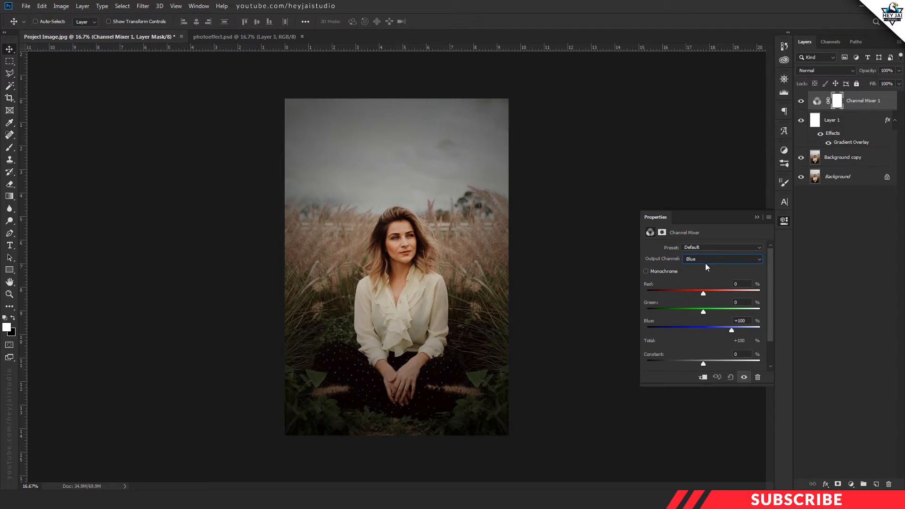
drag(750, 322, 733, 321)
text(0)
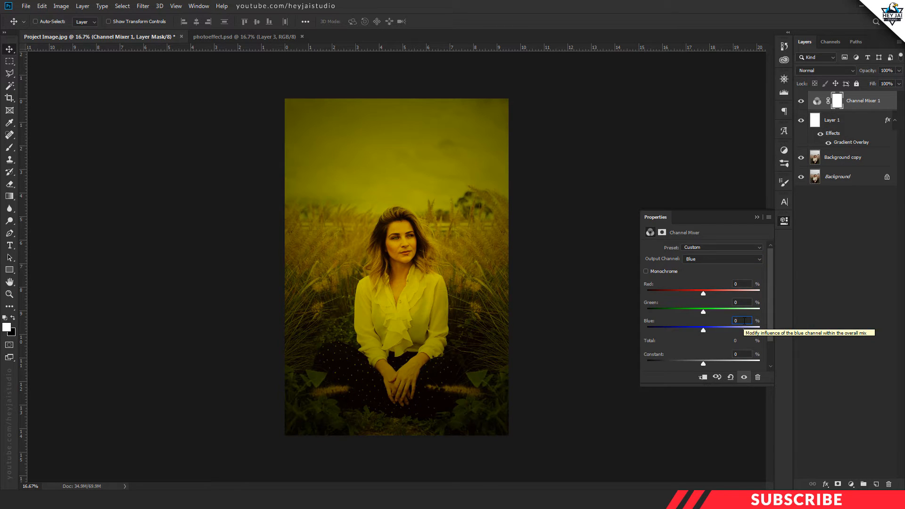
drag(741, 303, 725, 303)
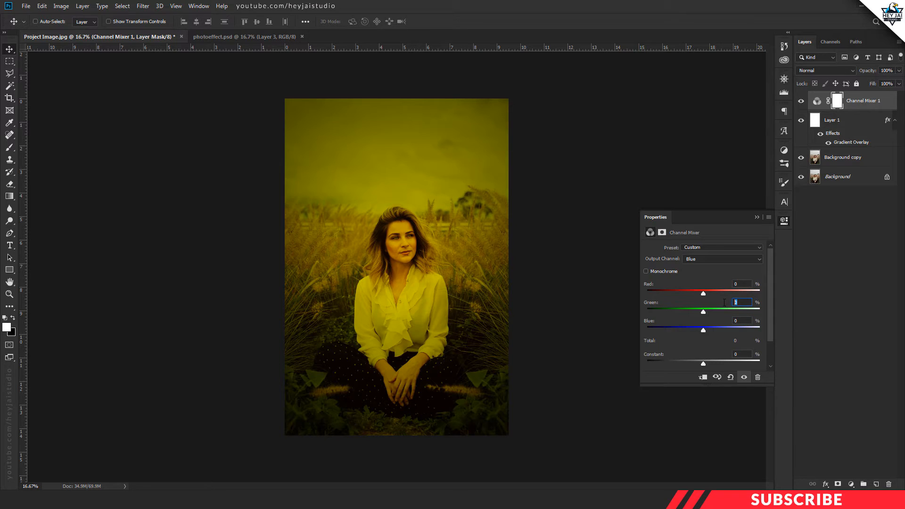
text(100)
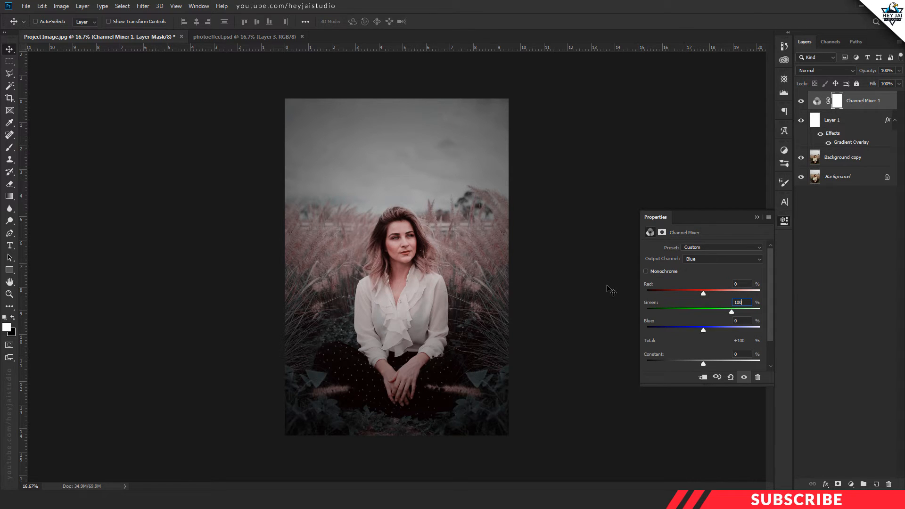
Set the Channel Mixer's Red output channel to Red +95% and Green -22%, and close its properties
click(702, 258)
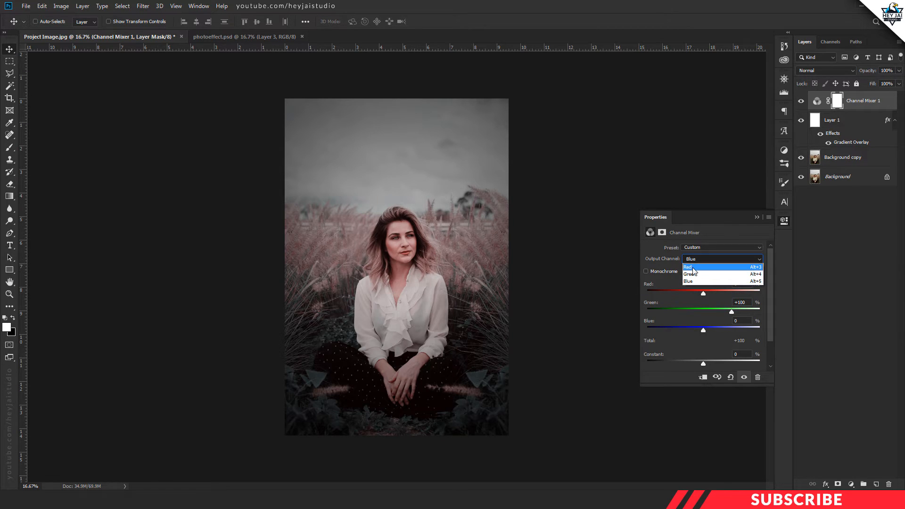
click(691, 267)
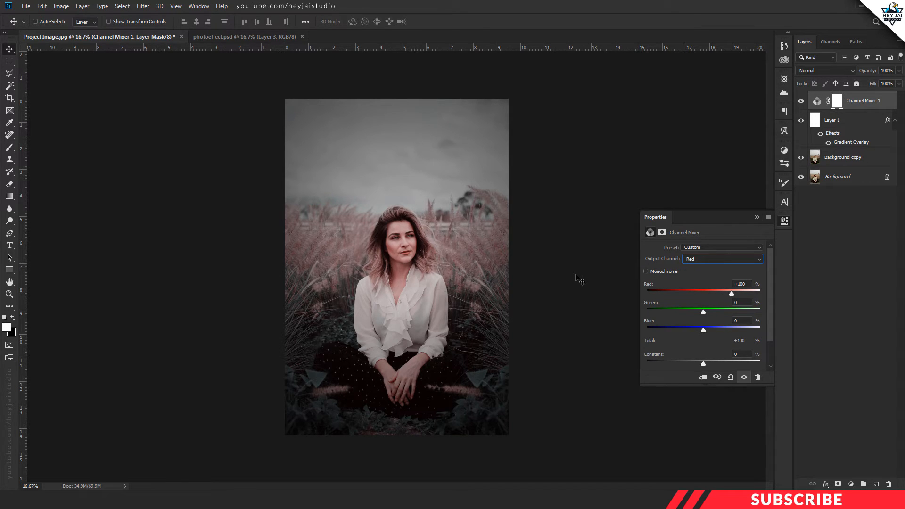
double_click(748, 285)
text(9)
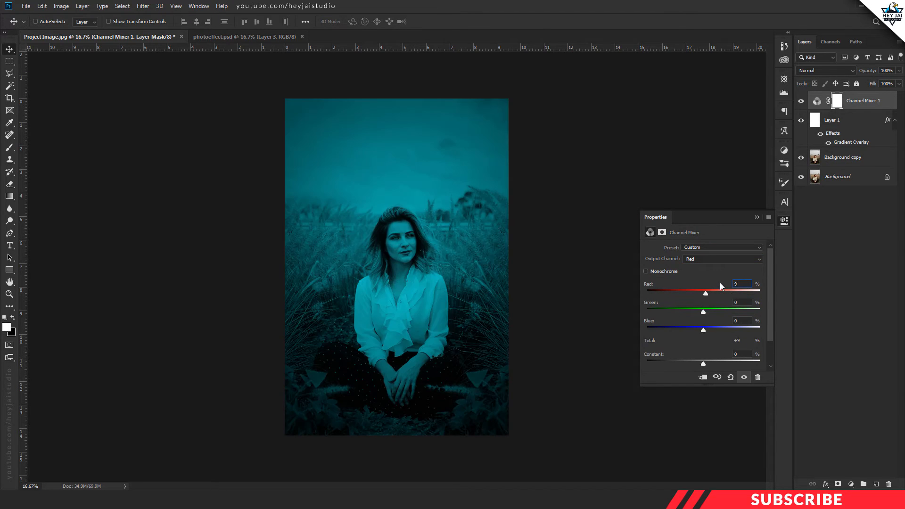
text(5)
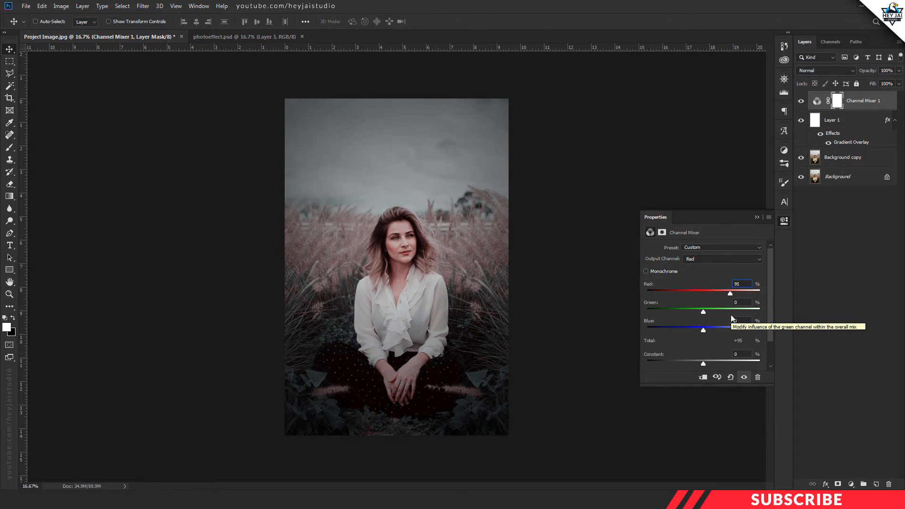
drag(704, 312, 702, 312)
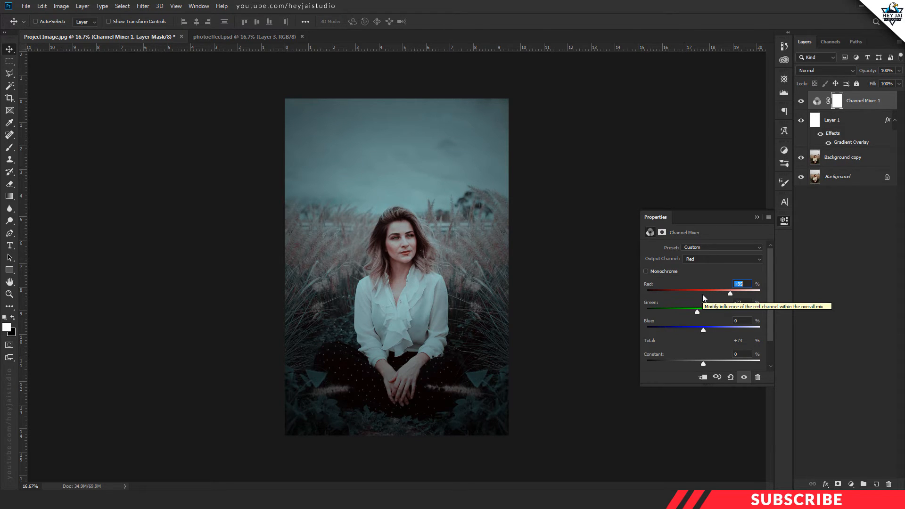
key(ctrl+plus)
key(ctrl+minus)
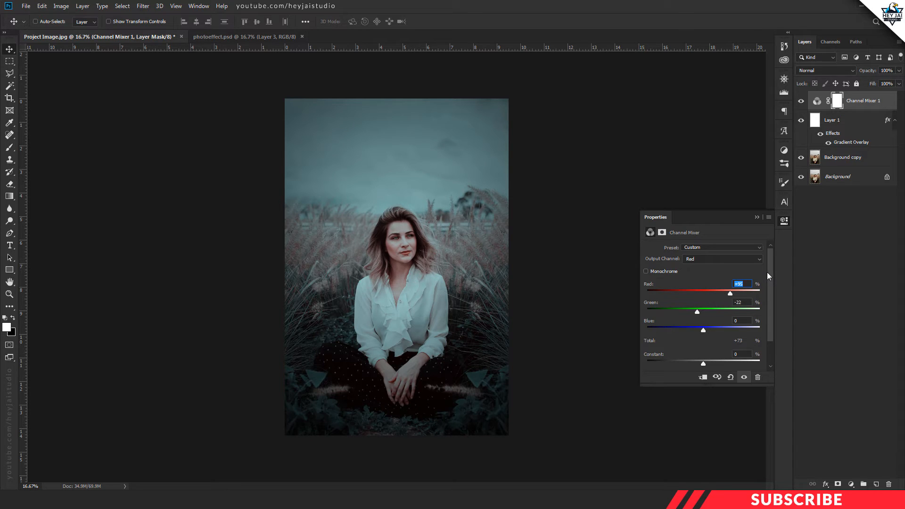
click(783, 224)
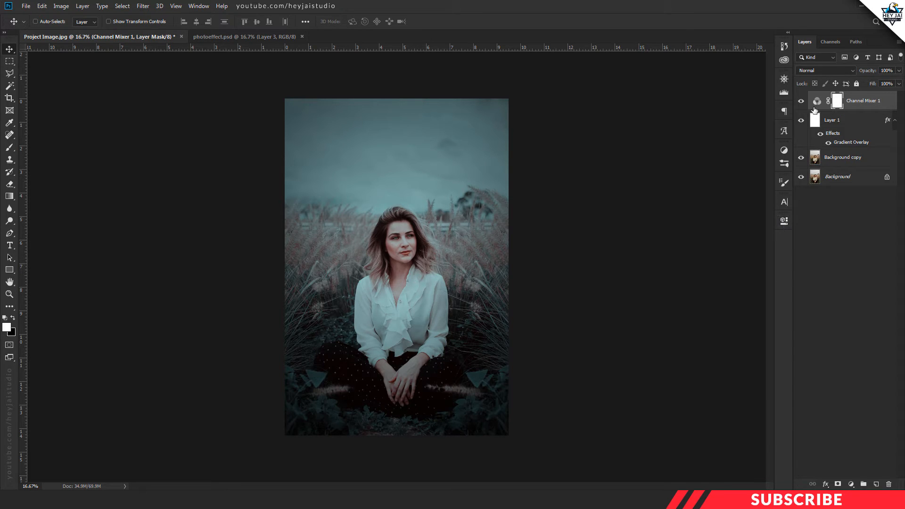
Add a Hue/Saturation adjustment layer above the Channel Mixer layer
key(ctrl)
scroll(395, 256, up, 1)
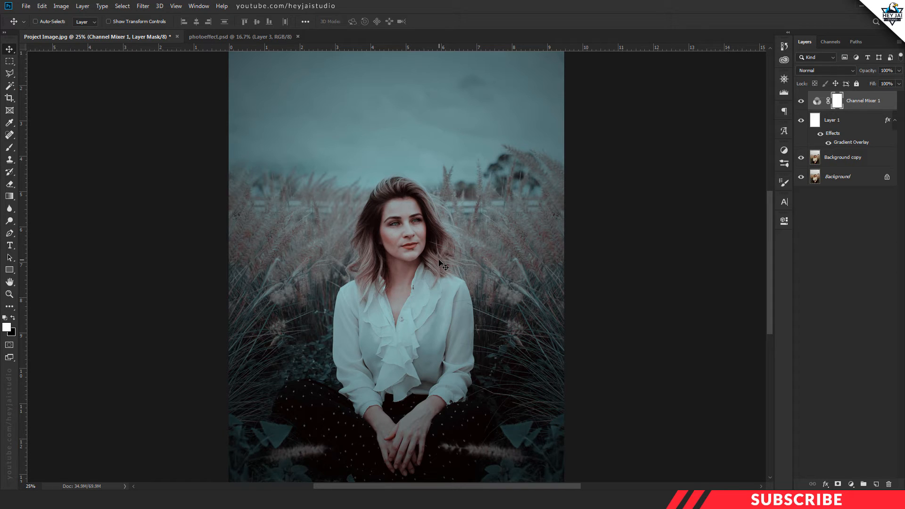
click(851, 485)
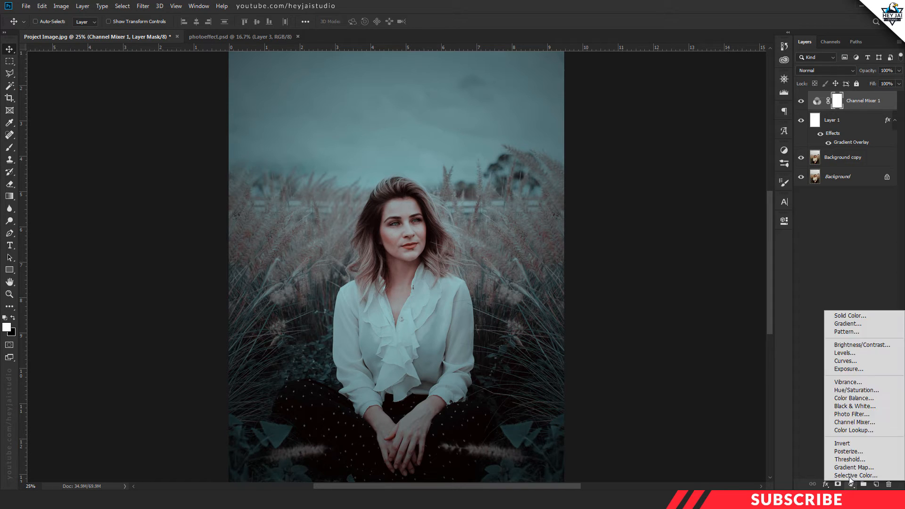
click(863, 391)
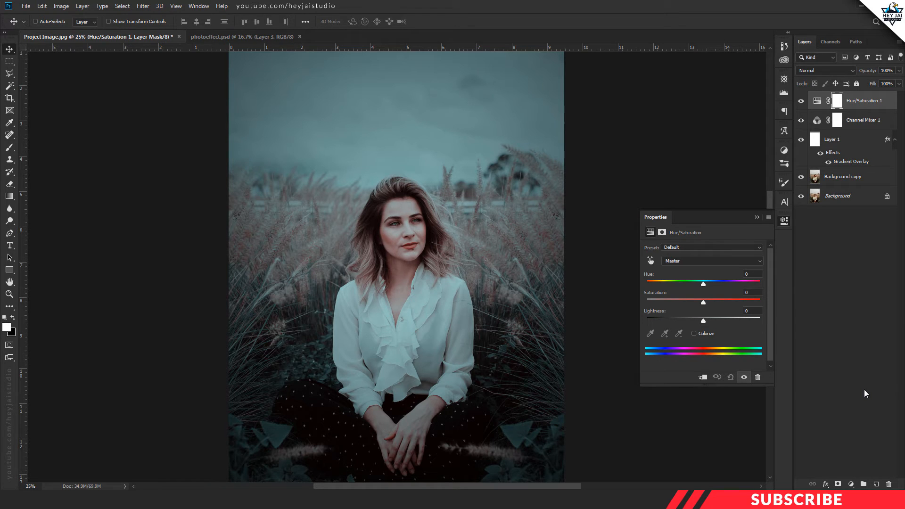
Fine-tune the saturation, lightness and hue of the Reds range in the Hue/Saturation adjustment, and close its properties
click(759, 264)
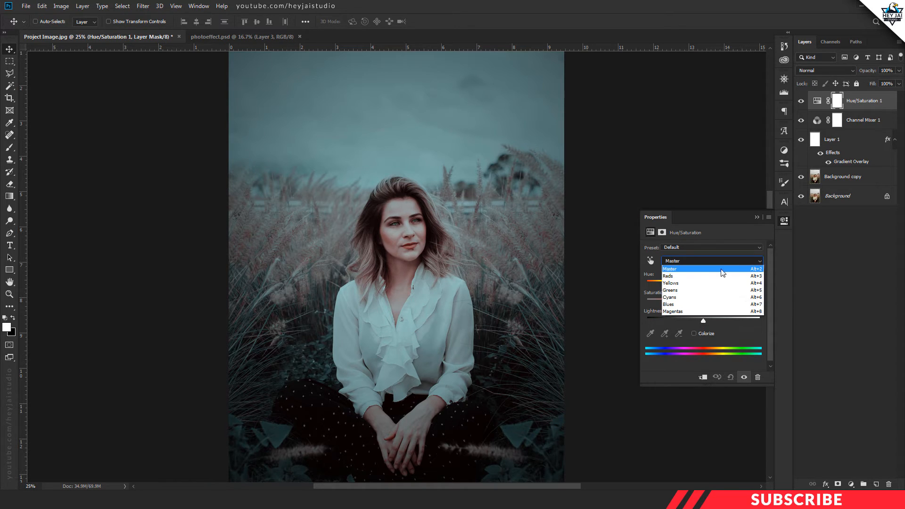
click(683, 276)
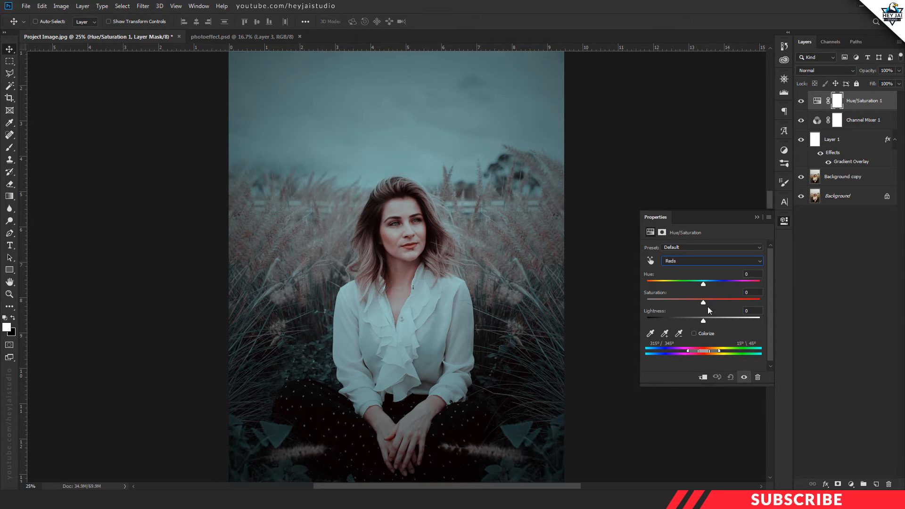
drag(703, 304, 703, 303)
drag(704, 322, 706, 321)
drag(714, 326, 715, 327)
drag(706, 284, 708, 288)
click(784, 222)
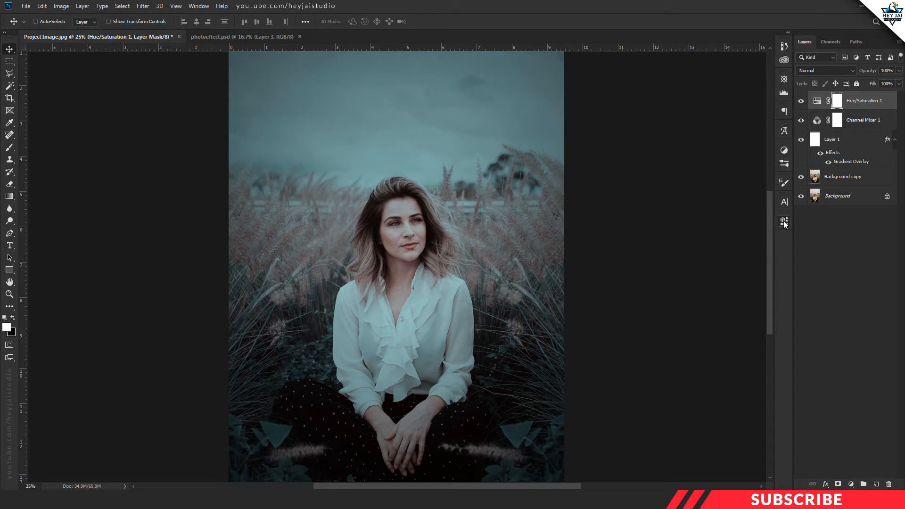
Compare the photo with the Hue/Saturation adjustment hidden and shown, in full view and closer up
key(ctrl+minus)
click(802, 102)
click(802, 101)
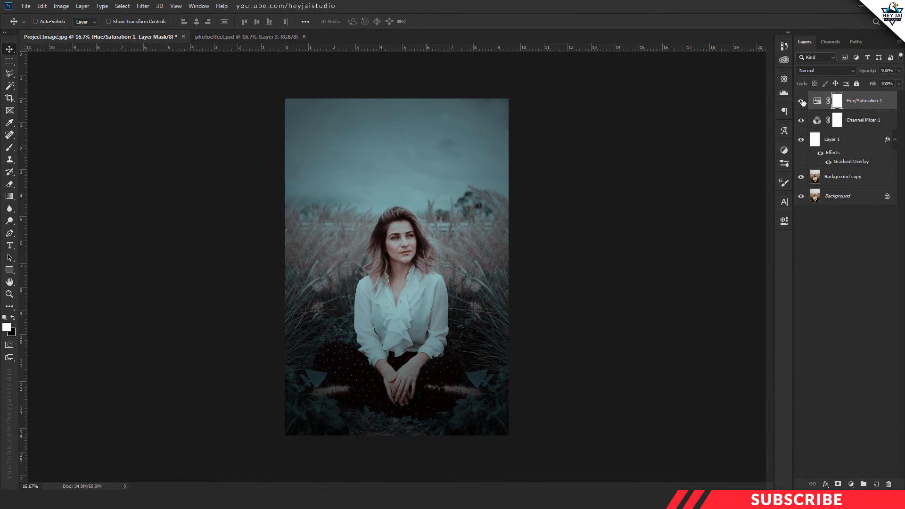
key(ctrl+plus)
click(802, 102)
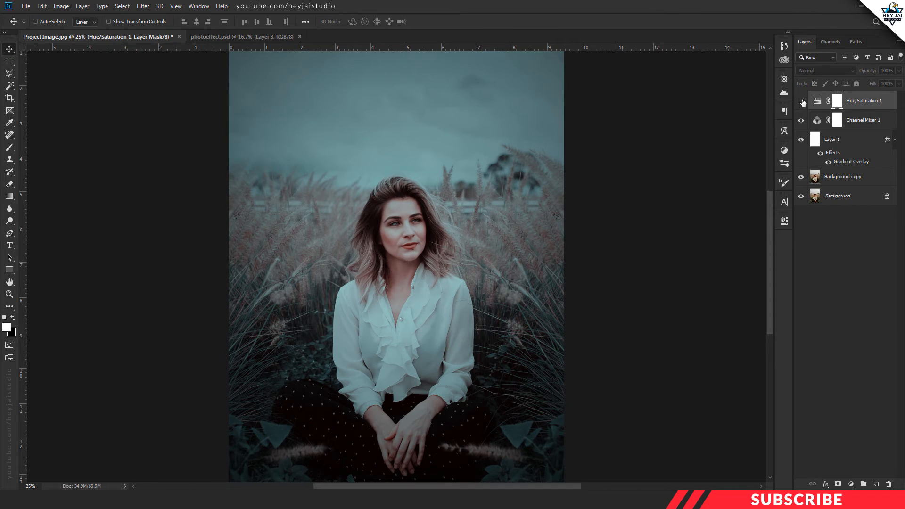
click(802, 101)
Add a Solid Color fill layer with the color #e28b3e above the Hue/Saturation layer
click(852, 485)
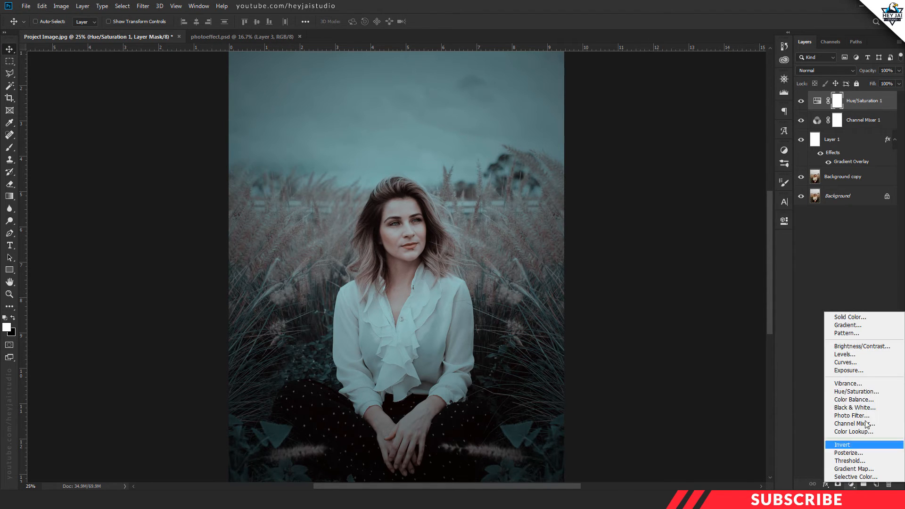
click(857, 318)
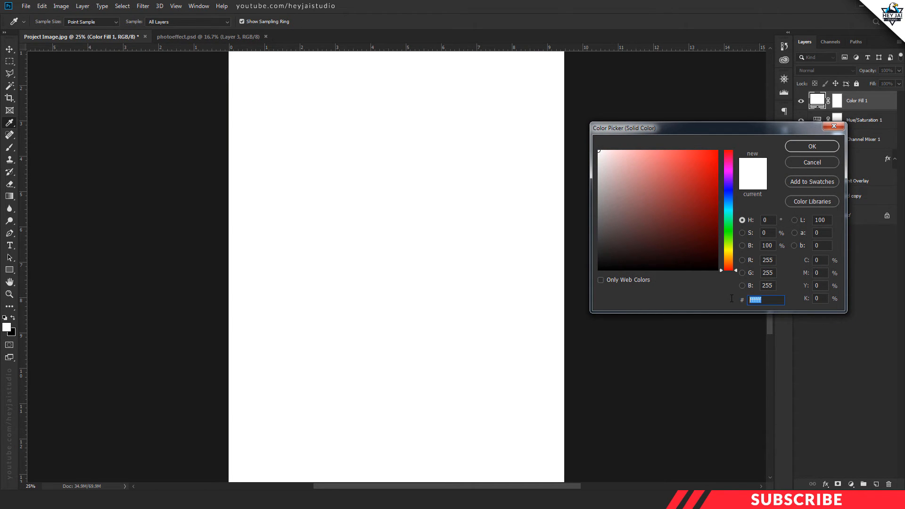
text(e2)
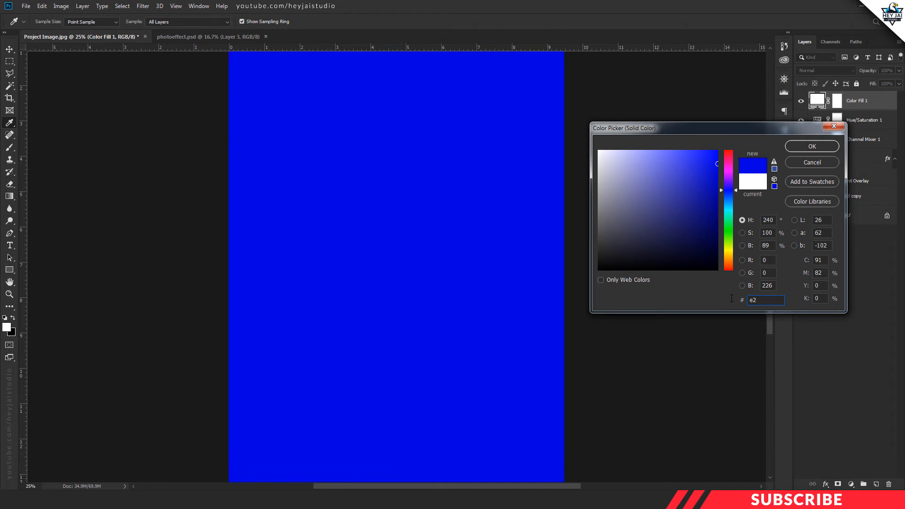
text(8b)
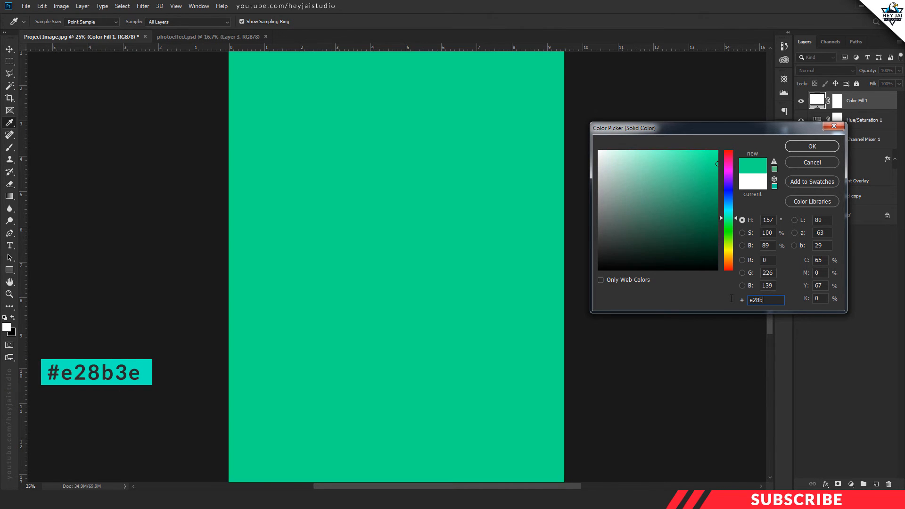
text(3e)
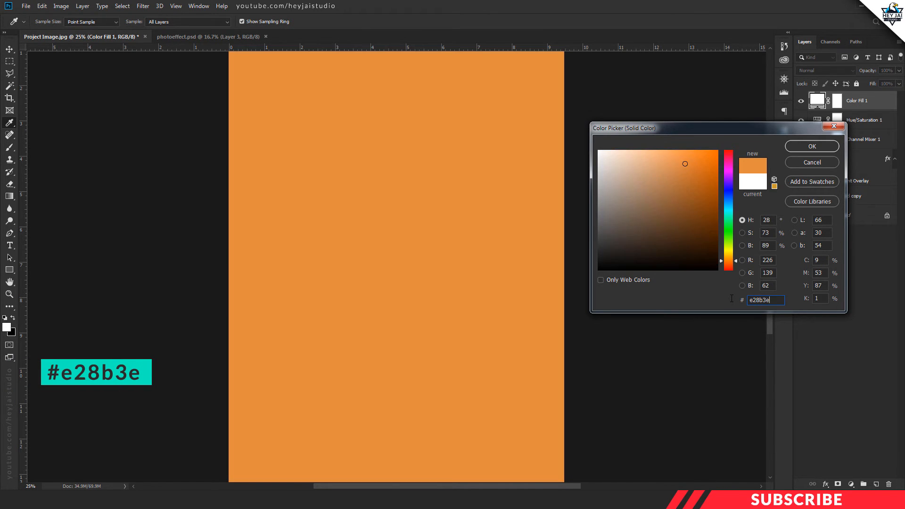
click(812, 147)
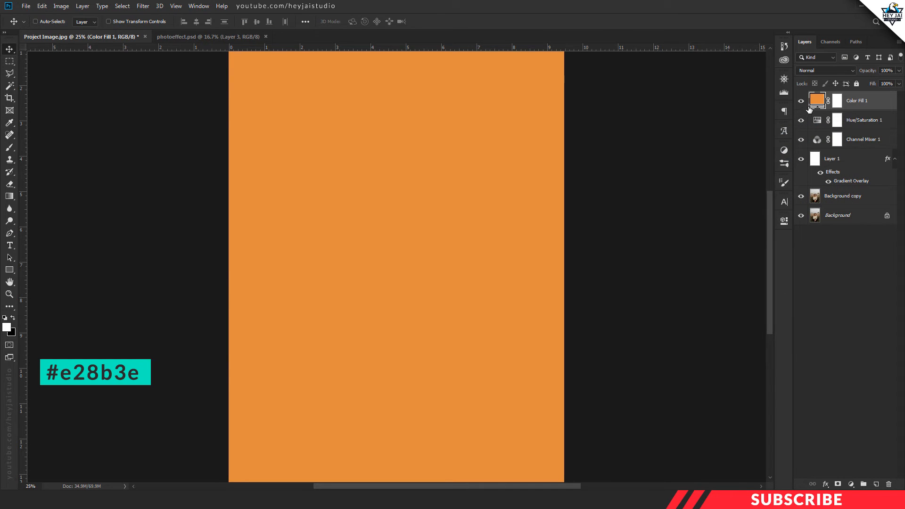
Change the orange Color Fill layer's blend mode to Overlay and lower its opacity to 26%
click(826, 70)
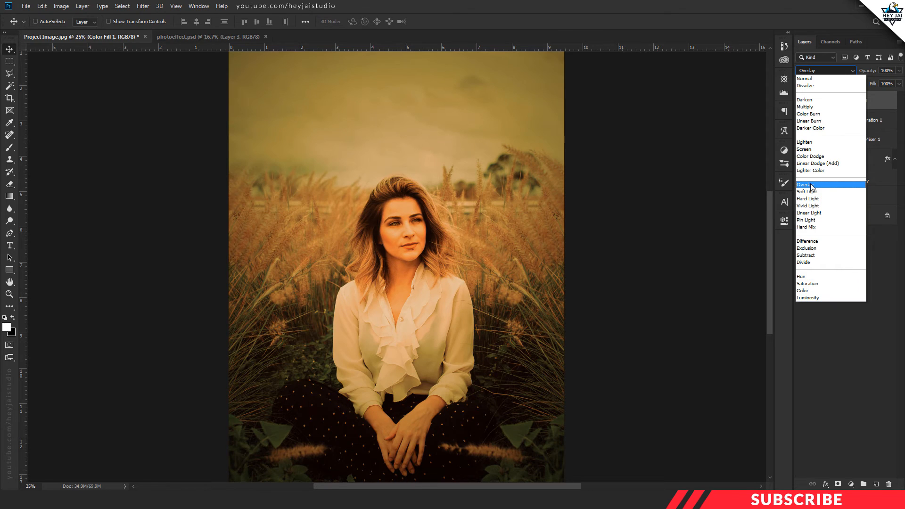
click(811, 185)
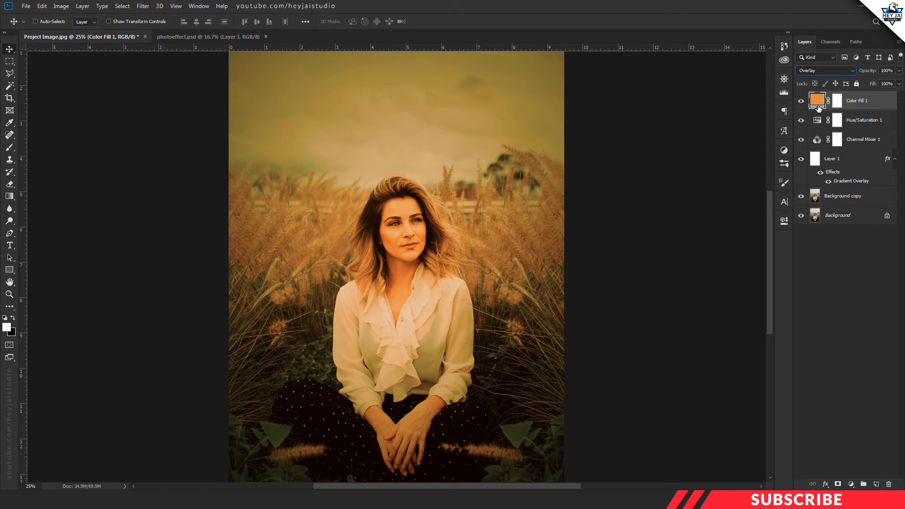
click(891, 71)
text(30)
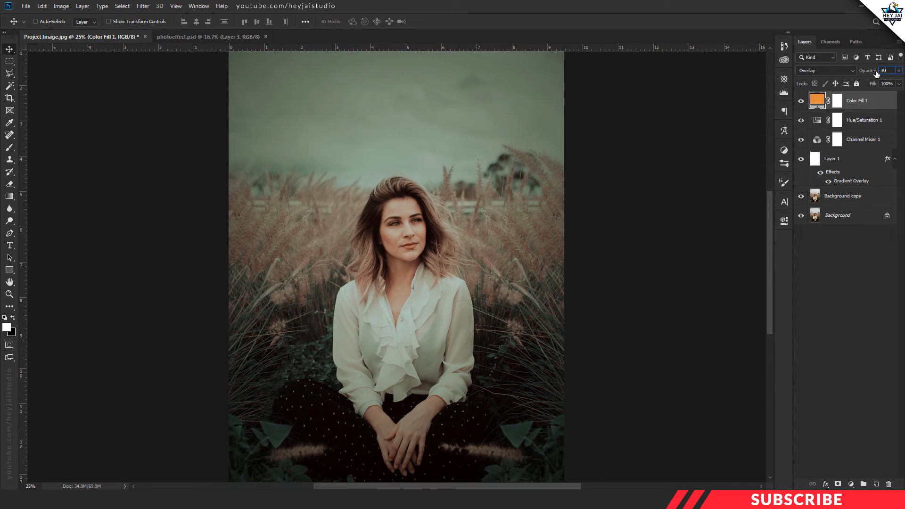
drag(869, 74, 872, 74)
key(ctrl+minus)
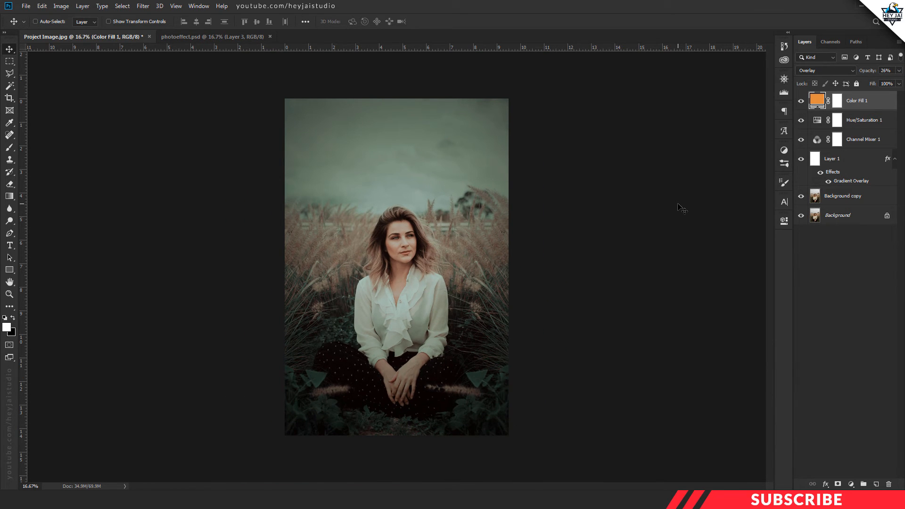
Add a Brightness/Contrast adjustment layer above the orange Color Fill, set its contrast to -15 and close its properties
click(852, 485)
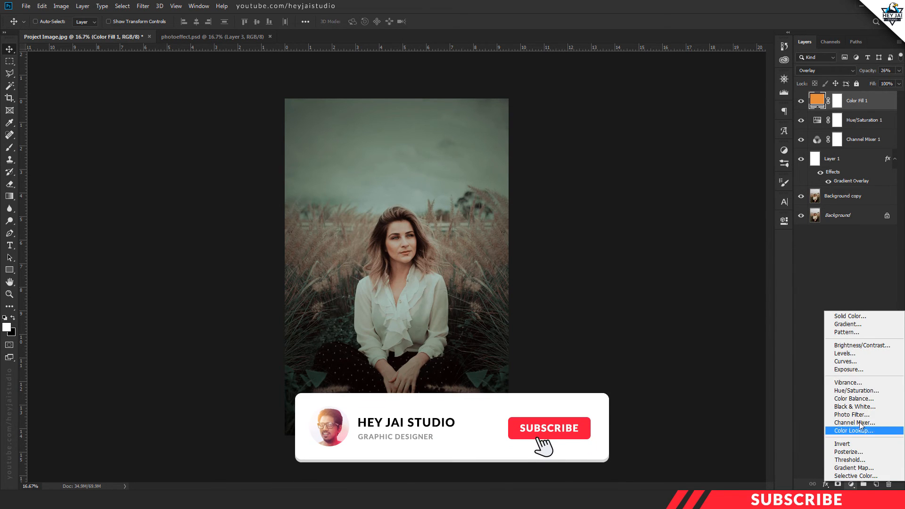
click(861, 346)
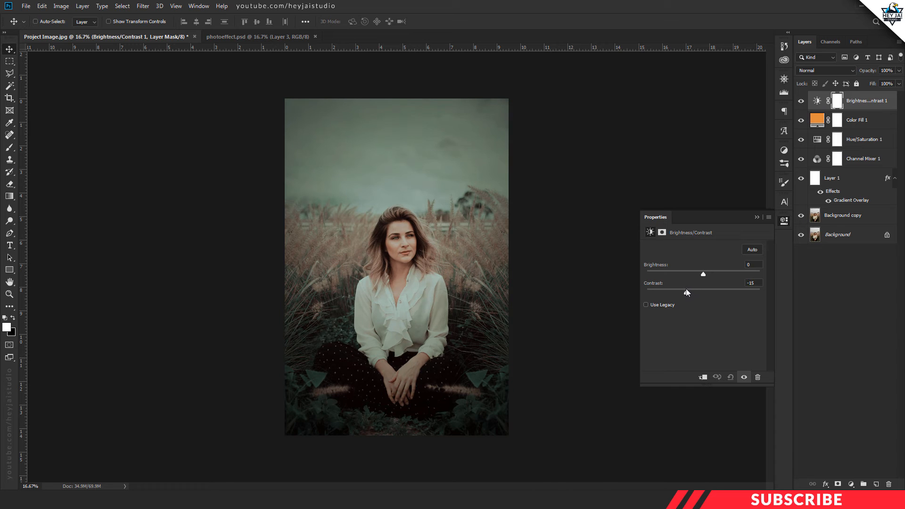
drag(703, 288, 686, 288)
click(784, 221)
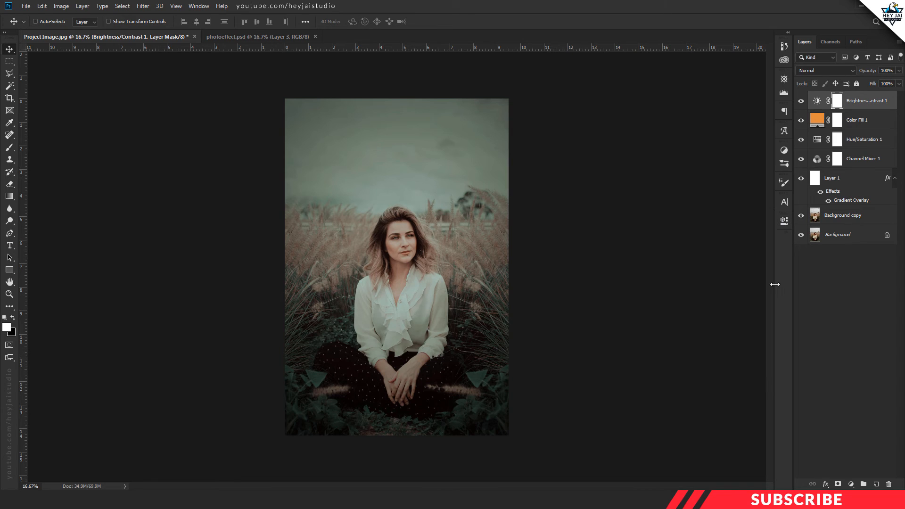
Compare the photo with the Brightness/Contrast adjustment hidden and shown, and check the result closer up
click(801, 102)
click(803, 102)
key(ctrl+plus)
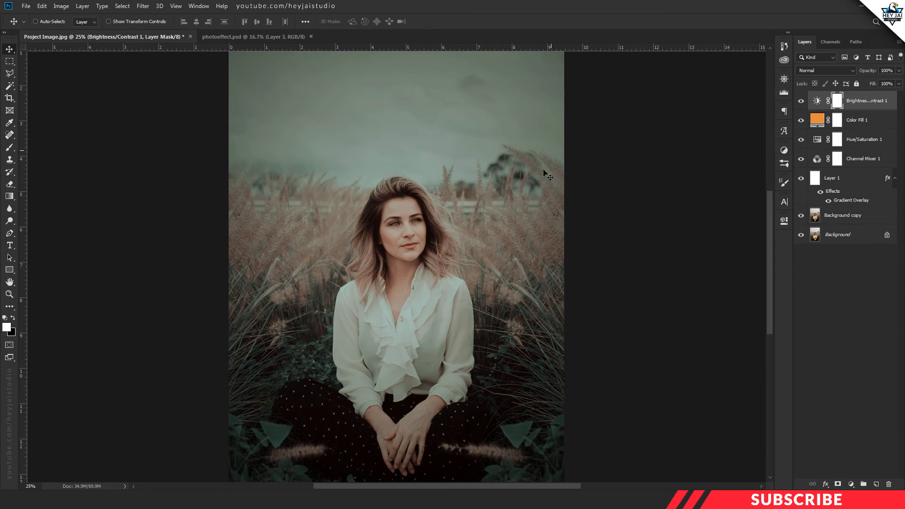
key(ctrl+minus)
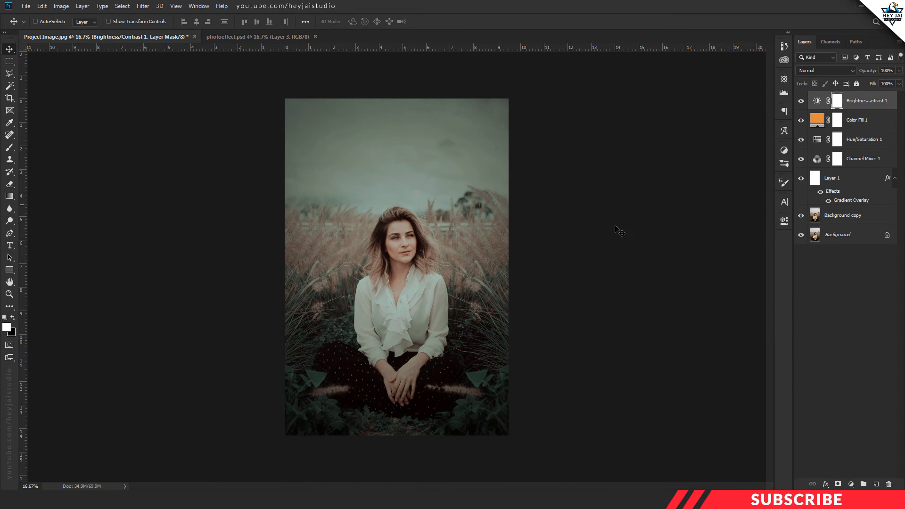
Add a Curves adjustment layer, slightly shift the Blue channel's white point inward and lift its black point, and check the layer's effect
click(851, 484)
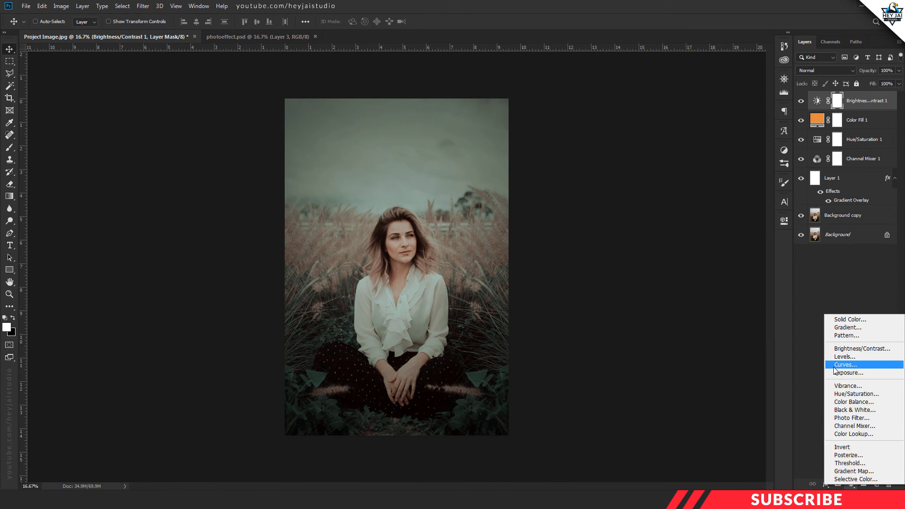
click(851, 366)
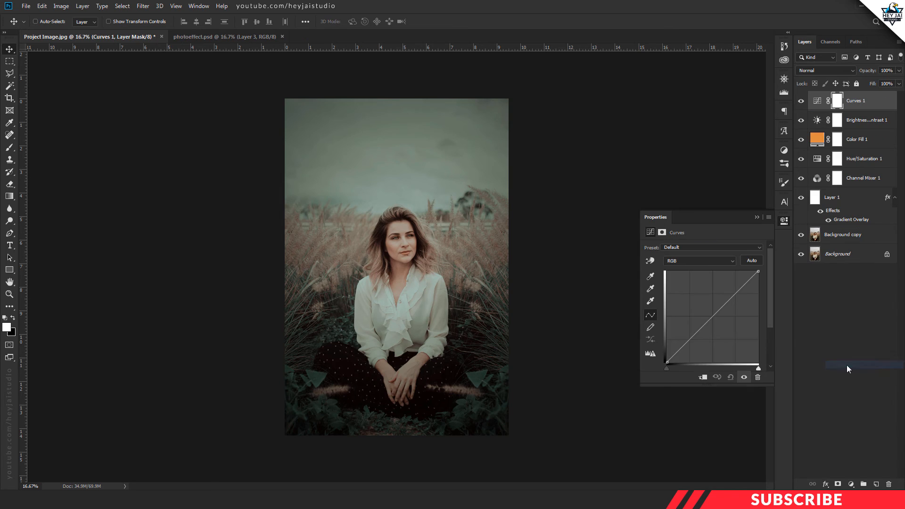
click(707, 258)
click(687, 291)
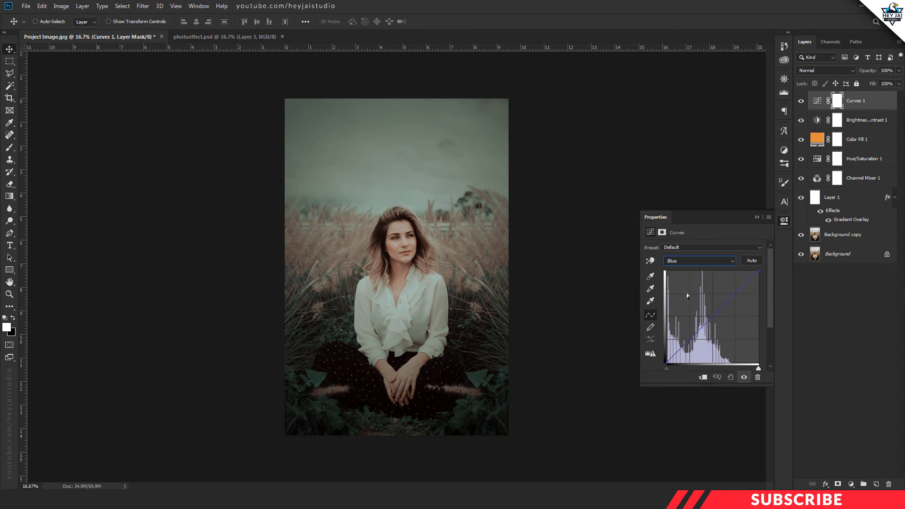
drag(758, 271, 755, 271)
drag(667, 363, 667, 360)
click(784, 222)
click(801, 102)
click(801, 102)
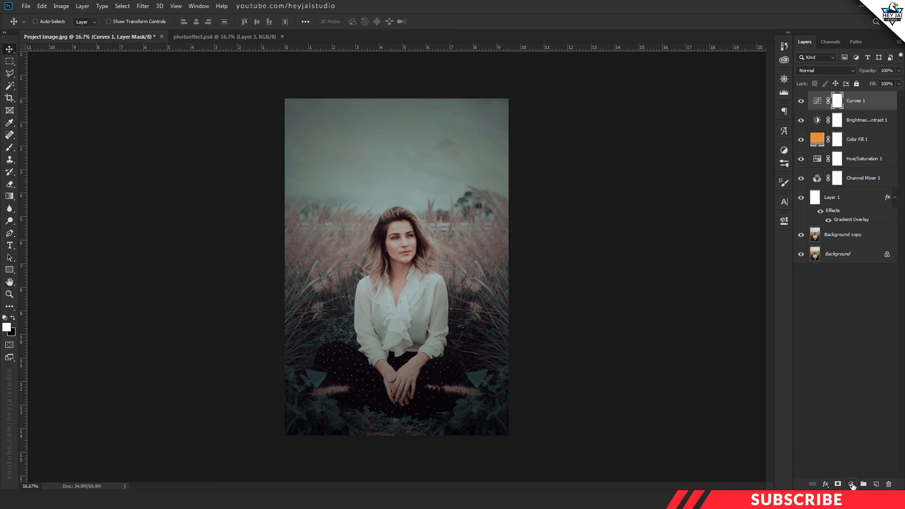
Add an Exposure adjustment layer above the Curves layer, set its exposure to +0.17 and check its effect
click(851, 484)
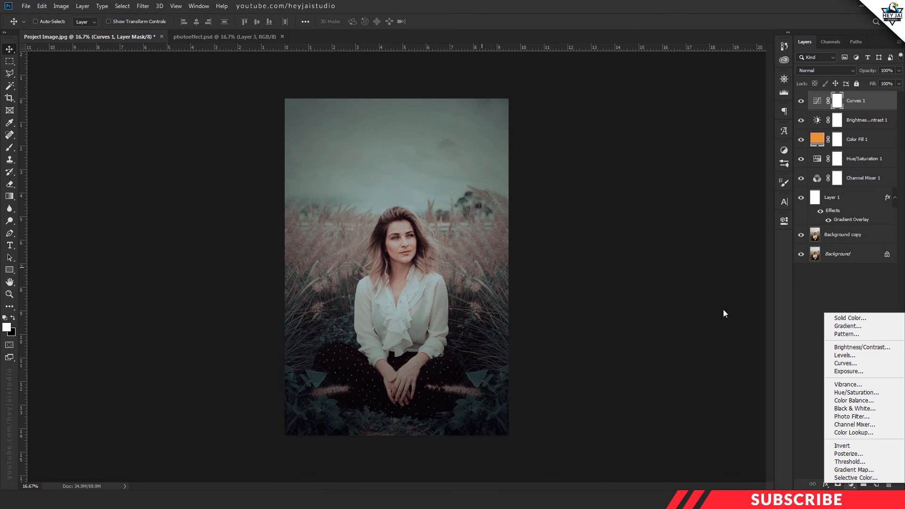
click(856, 372)
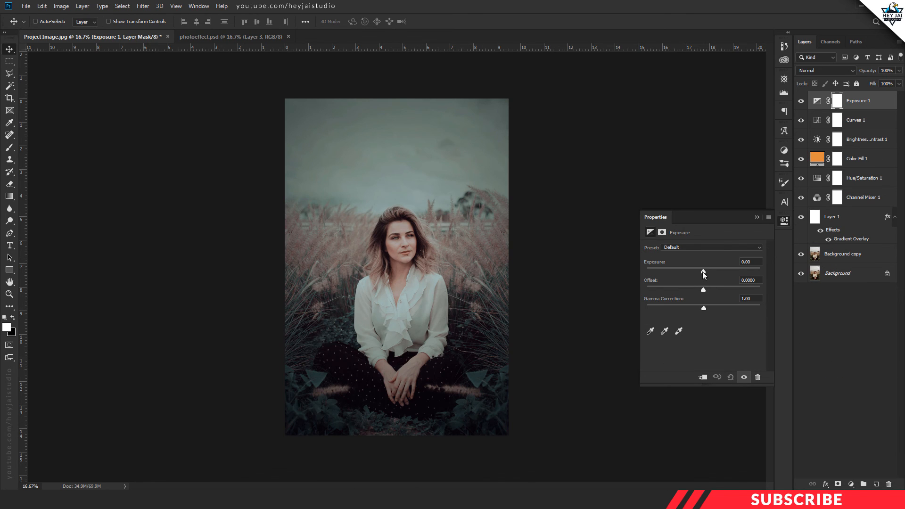
drag(703, 271, 704, 271)
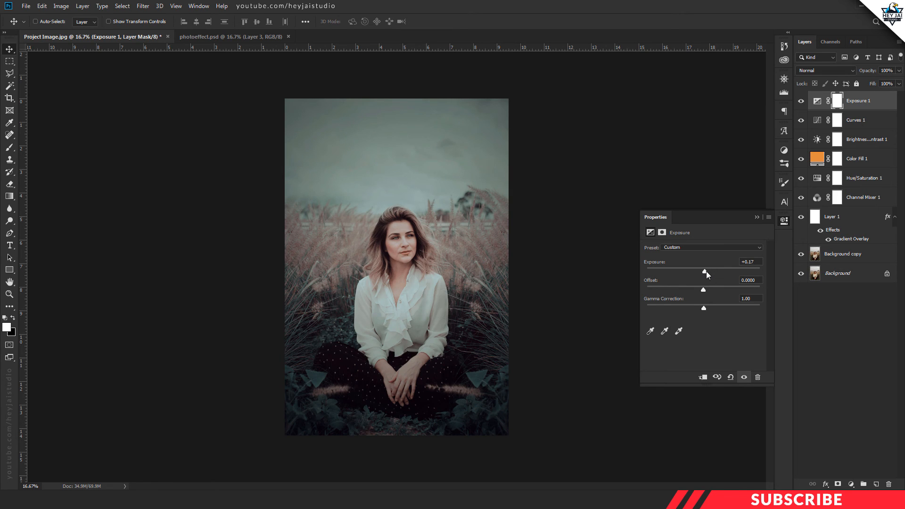
click(786, 220)
click(801, 101)
click(801, 102)
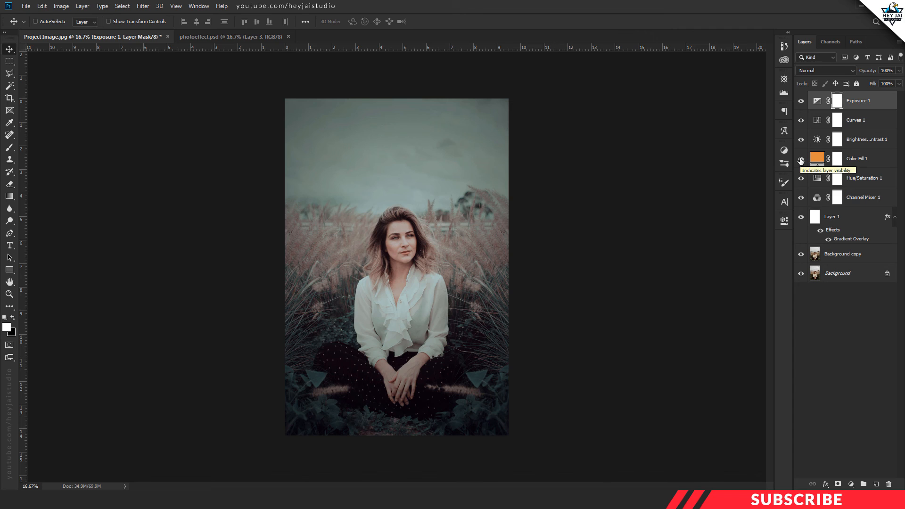
Stamp all visible layers into a new merged layer on top, and hide the adjustment, fill and gradient vignette layers beneath it
key(ctrl)
key(ctrl+shift+alt+e)
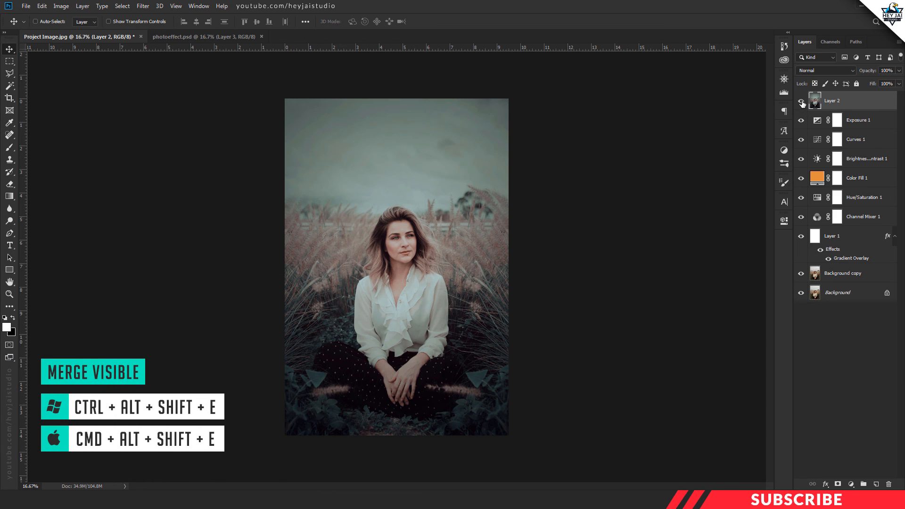
drag(802, 120, 804, 267)
Compare the merged color-graded layer with the original photo by hiding and showing it, and examine the result closer up
click(802, 101)
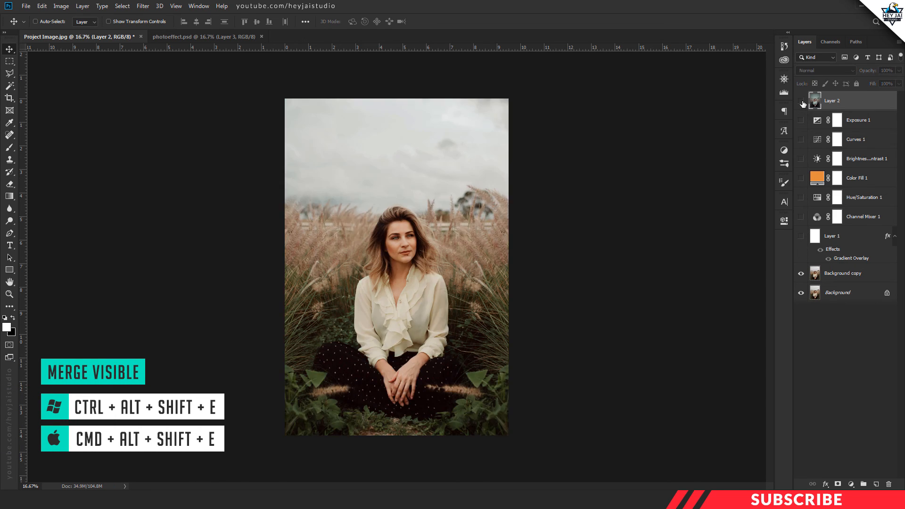
click(803, 101)
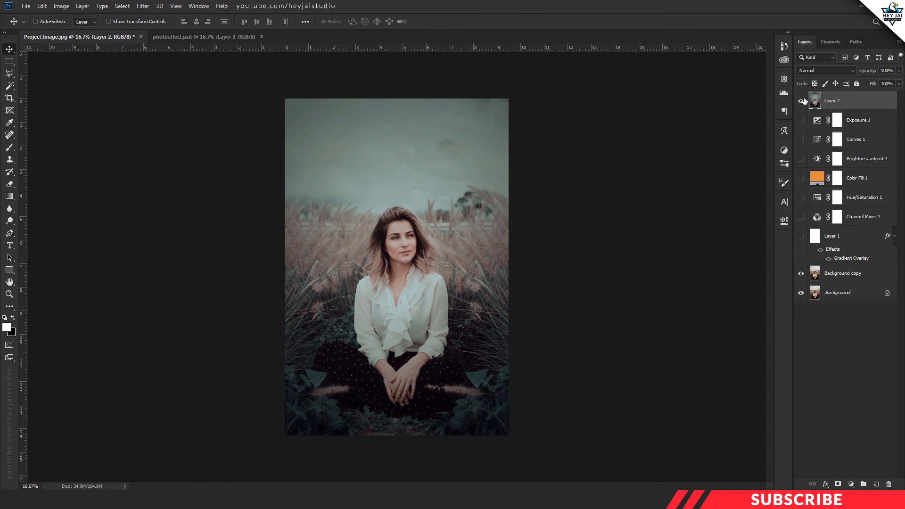
key(ctrl+equal)
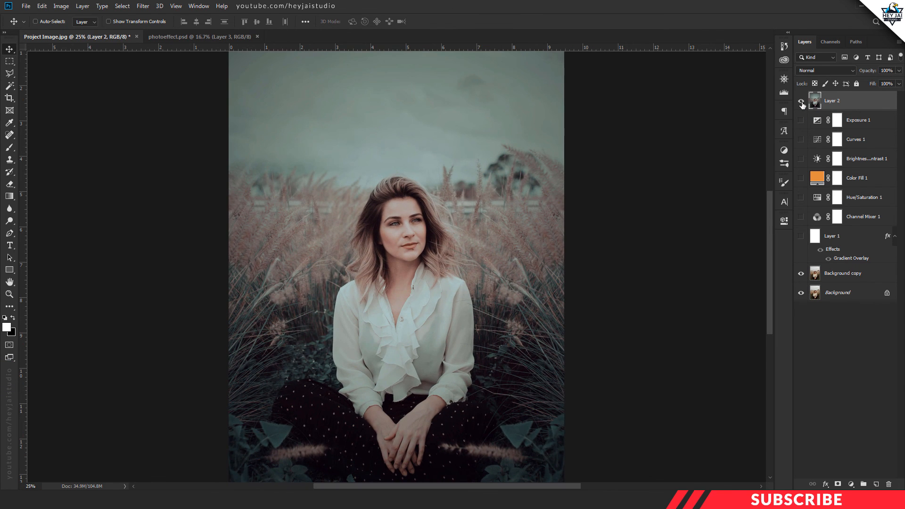
key(ctrl+minus)
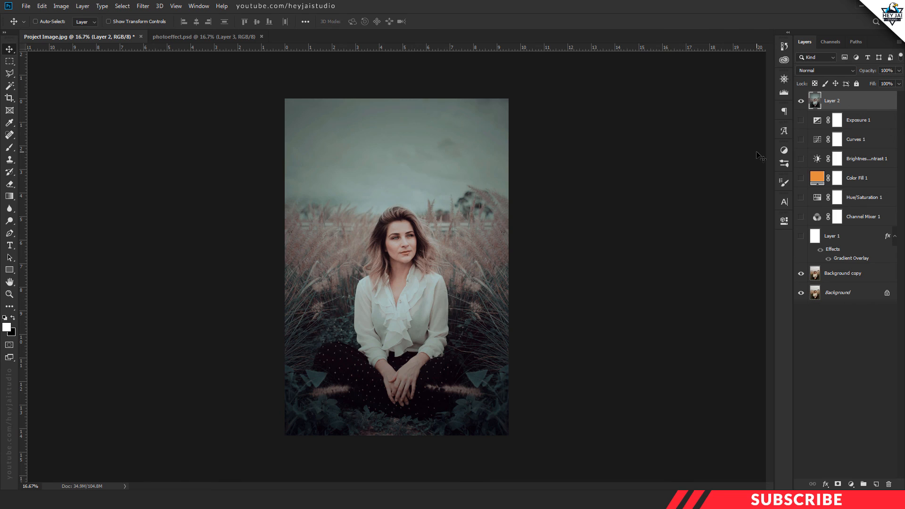